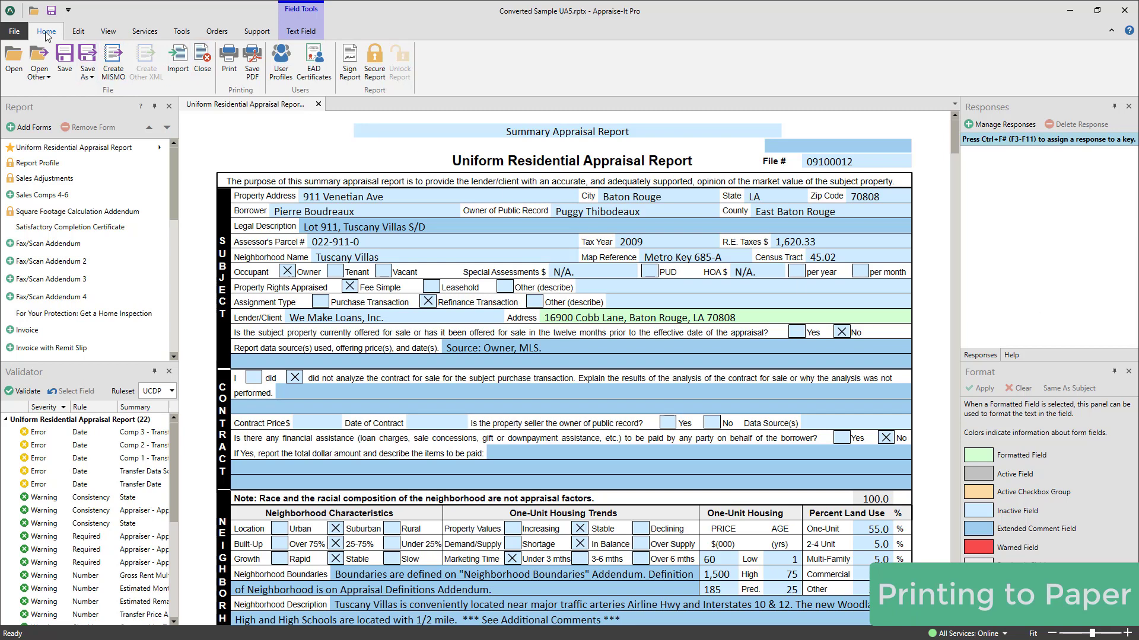
Step: Open the Print Report setup and uncheck Report Profile so it is left out of the printout
left_click(229, 60)
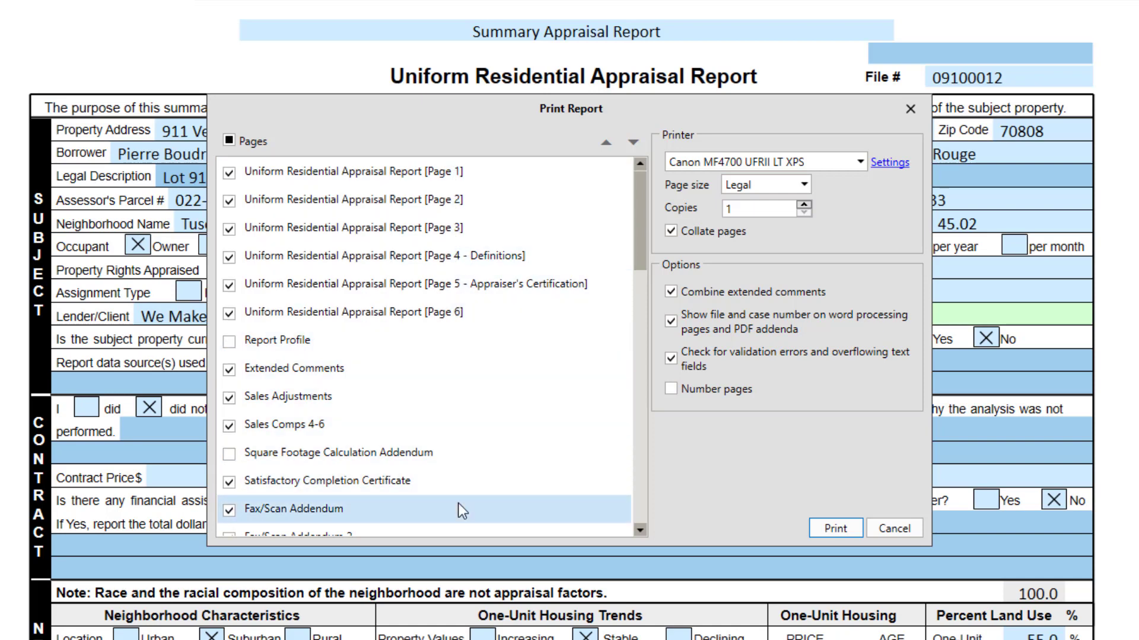
mouse_move(637, 190)
left_mouse_down()
mouse_move(620, 449)
mouse_move(650, 309)
mouse_move(643, 179)
left_mouse_up()
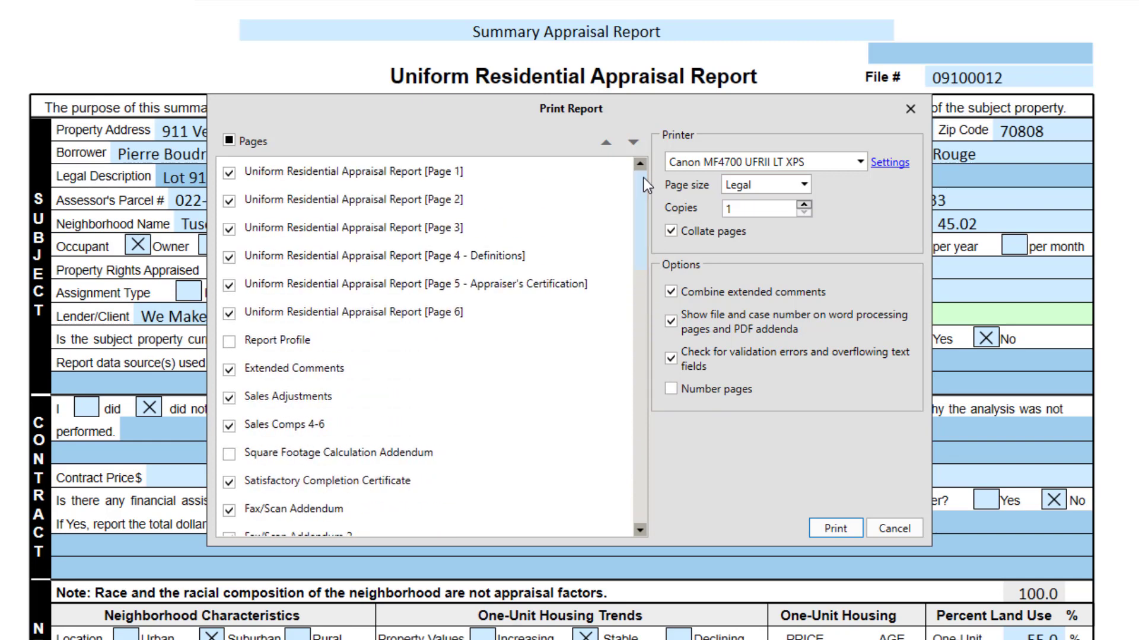
left_click(228, 342)
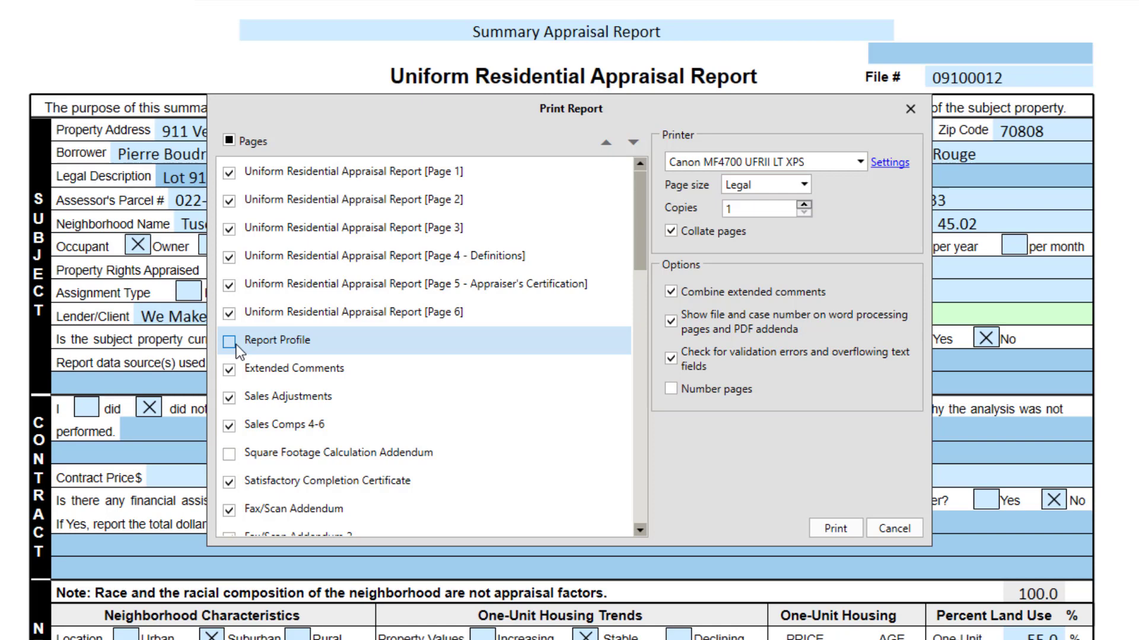
Step: Move Extended Comments to the top of the print order, above the URAR pages
left_click(275, 370)
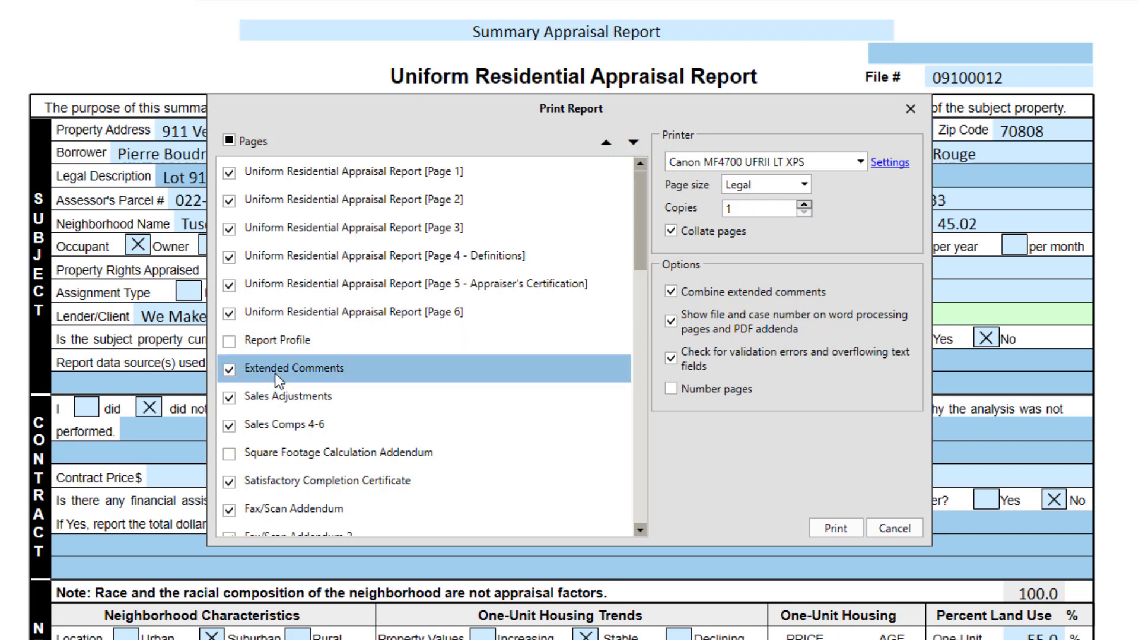
left_click(606, 142)
left_click(606, 143)
left_click(606, 142)
left_click(605, 142)
left_click(606, 142)
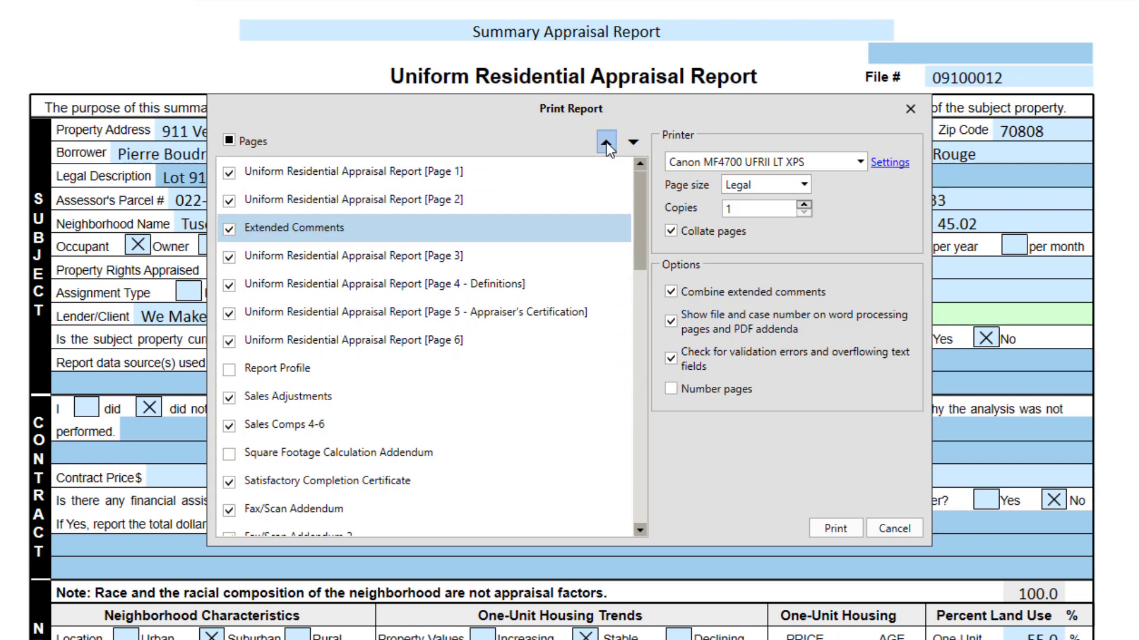
left_click(606, 142)
left_click(606, 143)
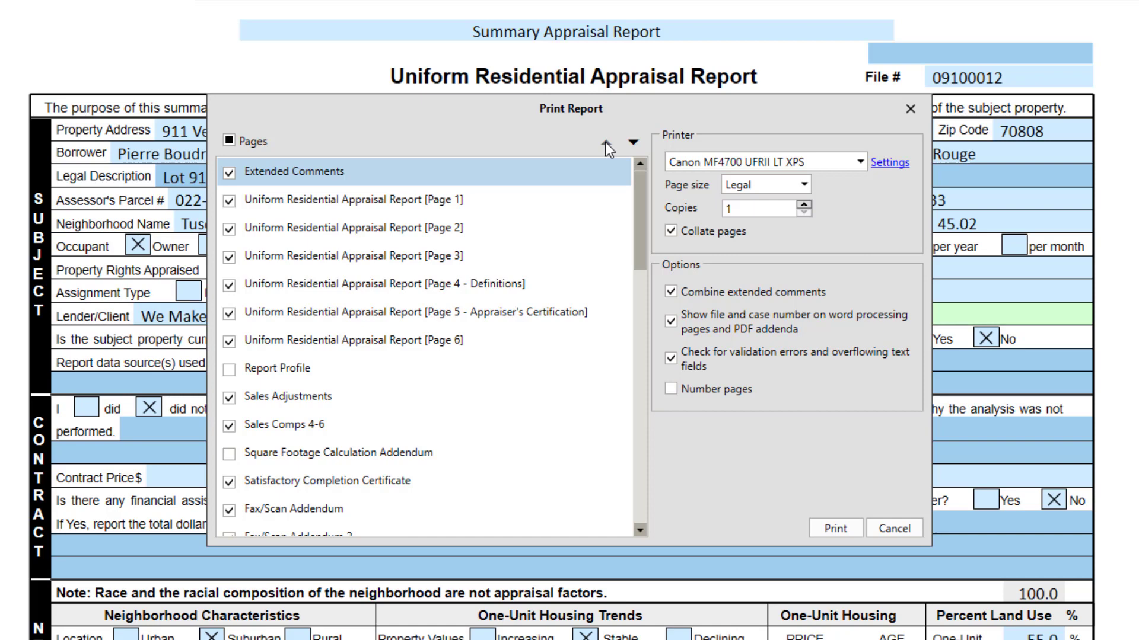
Step: Keep the Canon MF4700 UFRII LT XPS printer and Legal as the paper size
left_click(861, 162)
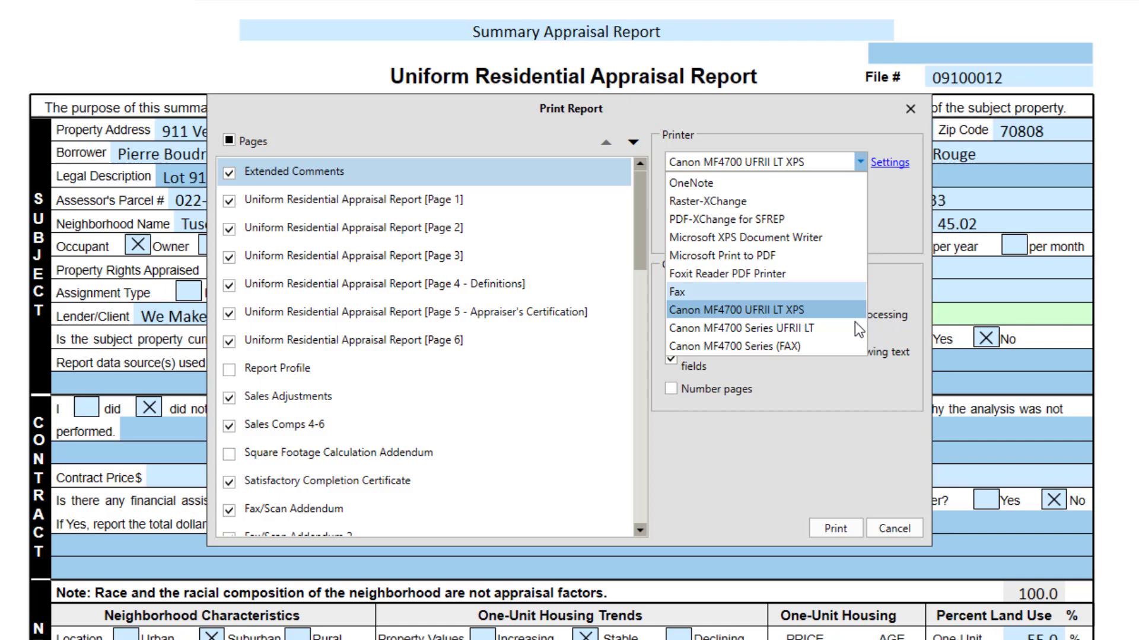
left_click(860, 162)
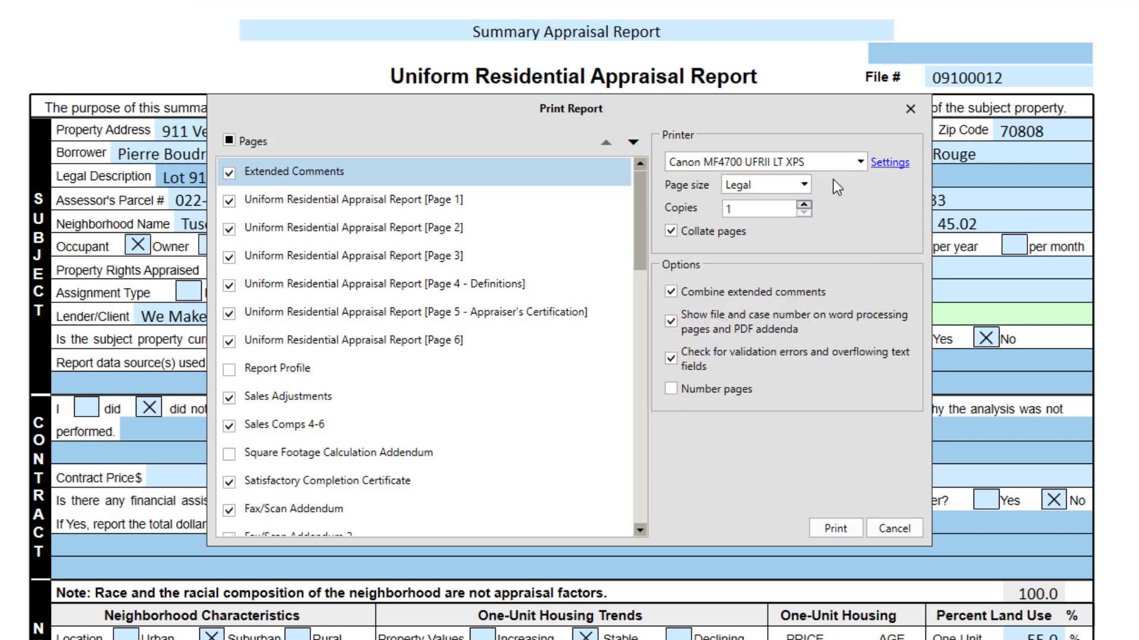
left_click(804, 185)
left_click(804, 186)
Step: Set the number of copies back to 1 and turn on page numbering
left_click(804, 204)
left_click(804, 204)
left_click(805, 204)
left_click(804, 212)
left_click(804, 212)
left_click(804, 212)
left_click(730, 396)
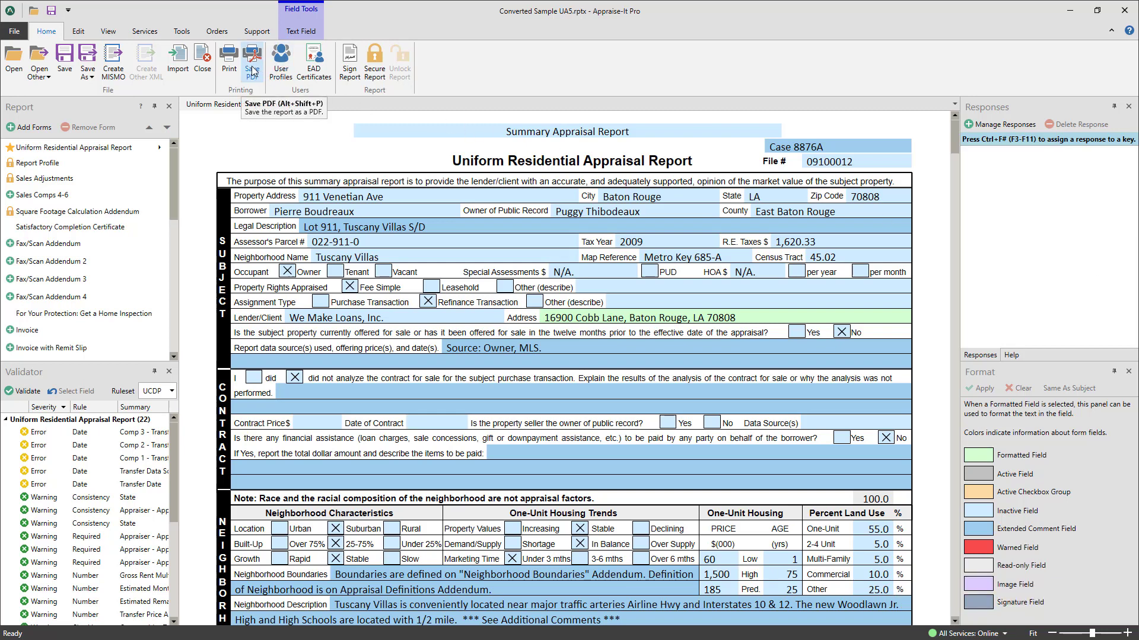
Step: Open Save PDF and edit the save path C:\TRADATA\PDF\09100012.pdf
left_click(252, 70)
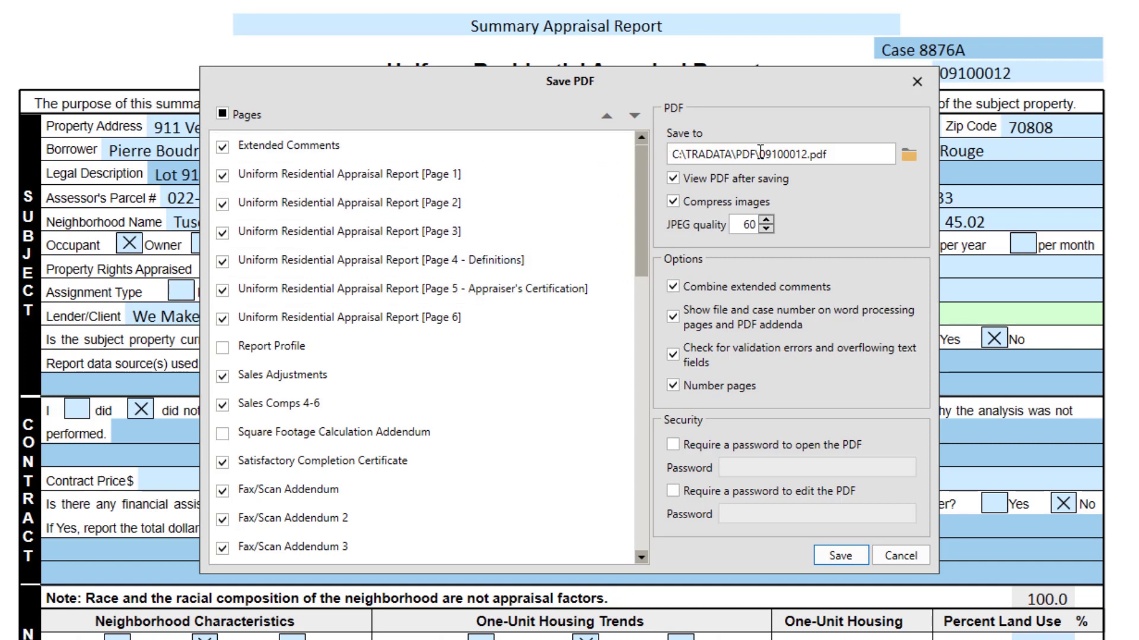
left_click(862, 155)
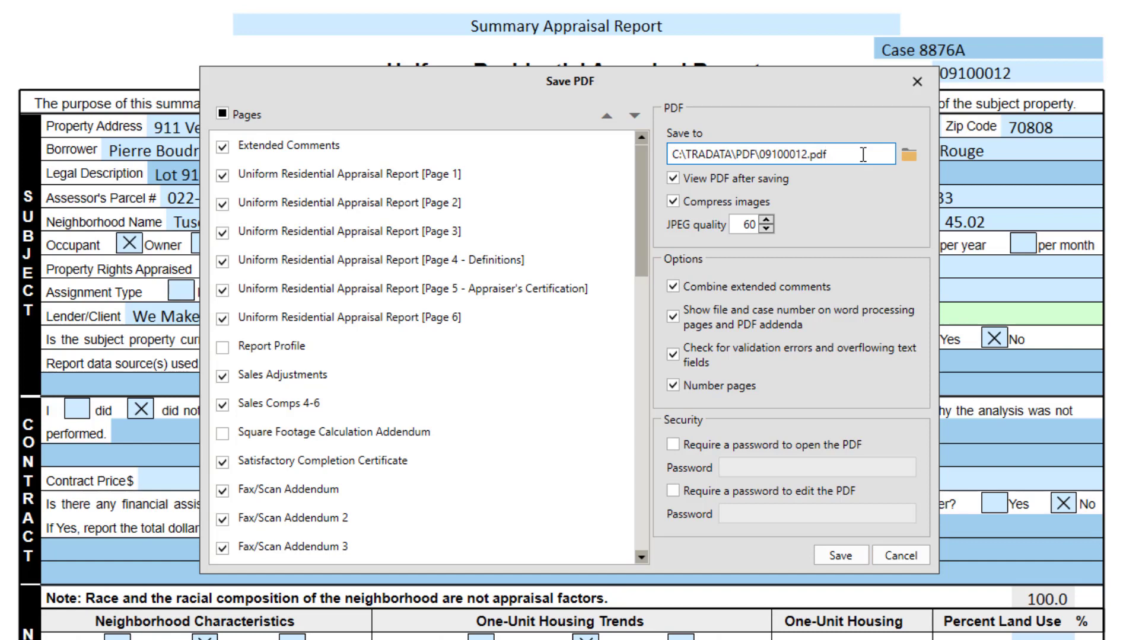
left_click(907, 156)
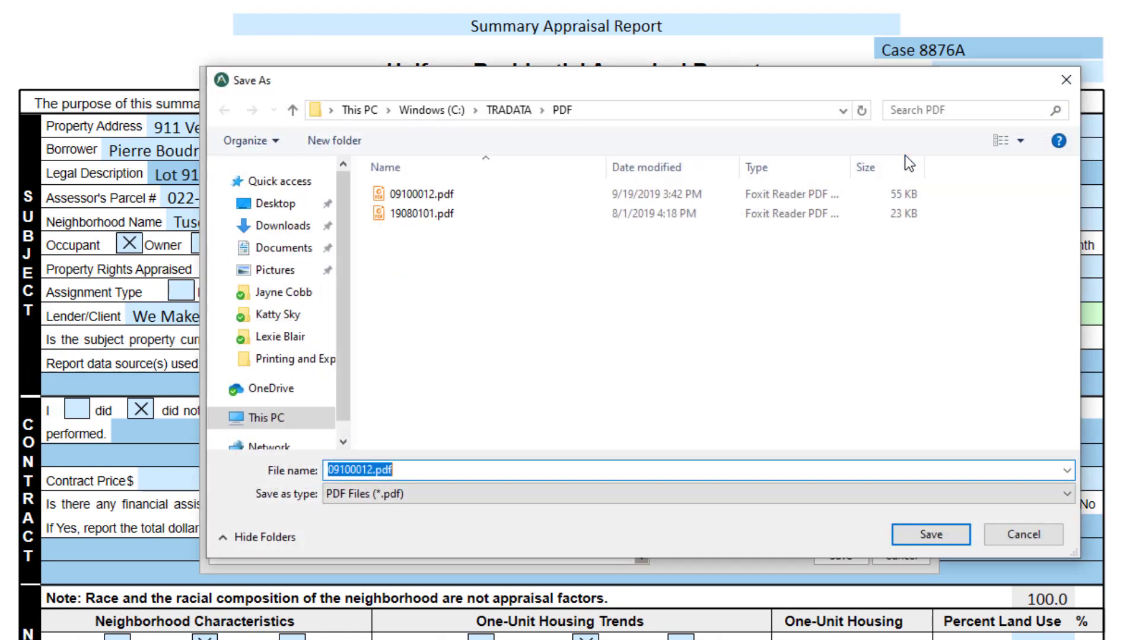
left_click(1021, 533)
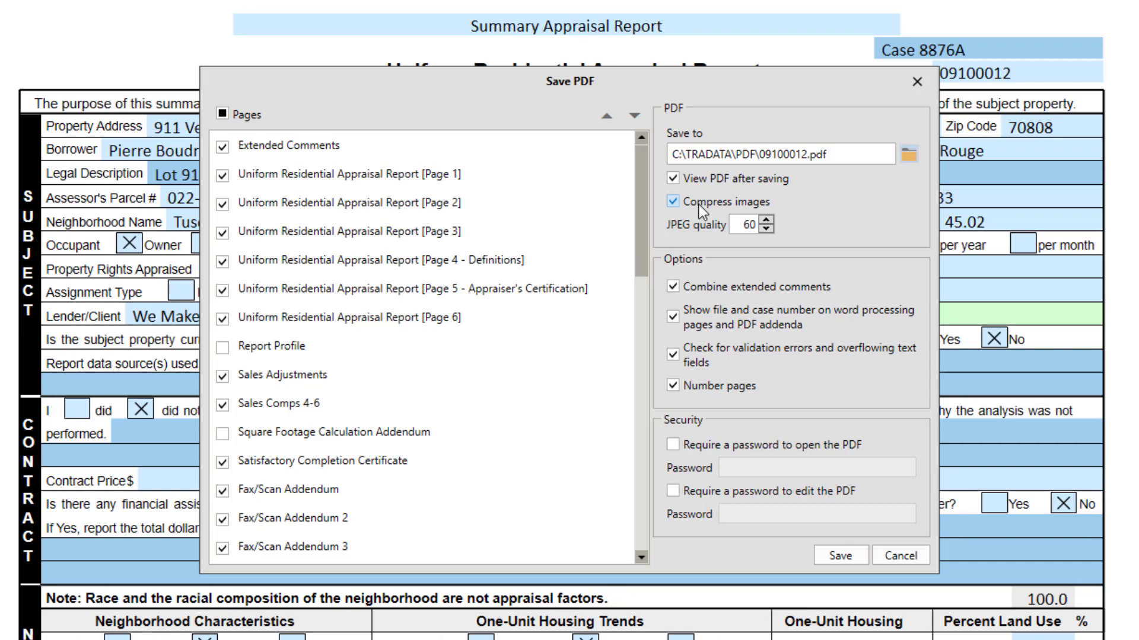
left_click(765, 220)
left_click_drag(765, 220, 765, 219)
Step: Require passwords to open and to edit the PDF, entering a password for each
left_click(764, 443)
left_click(774, 469)
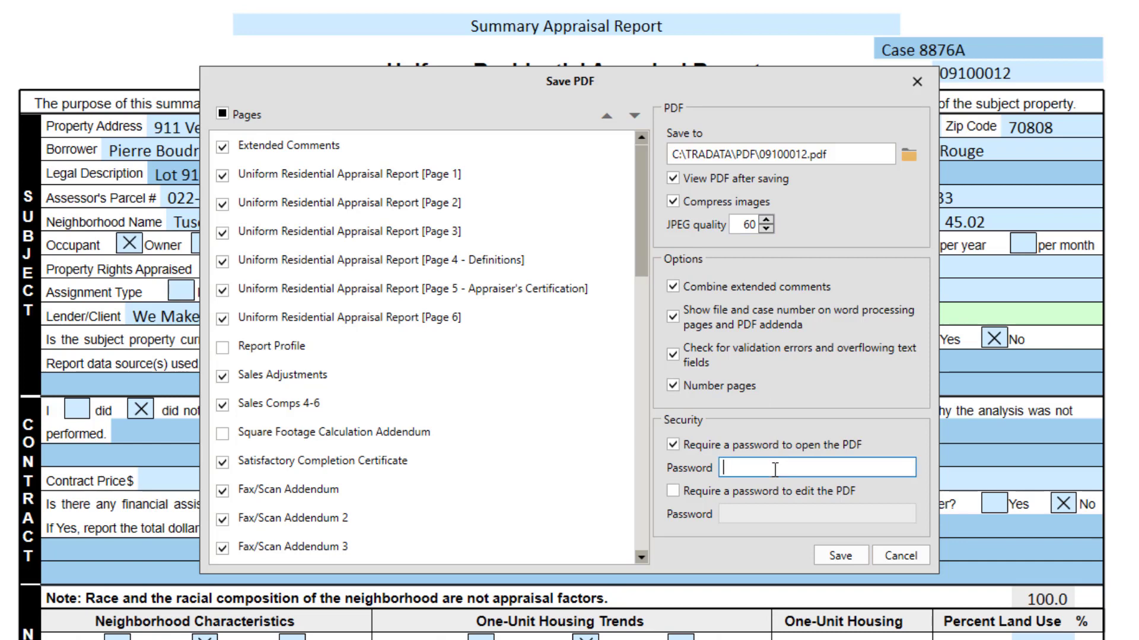
type("password")
key("Tab")
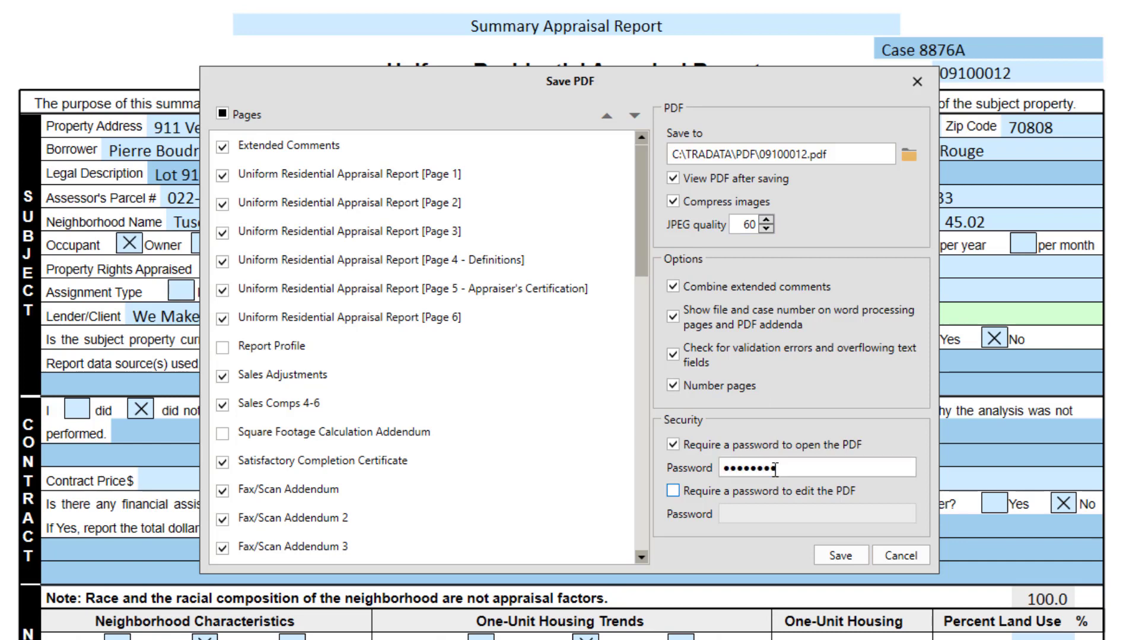
key("space")
key("Tab")
type("password")
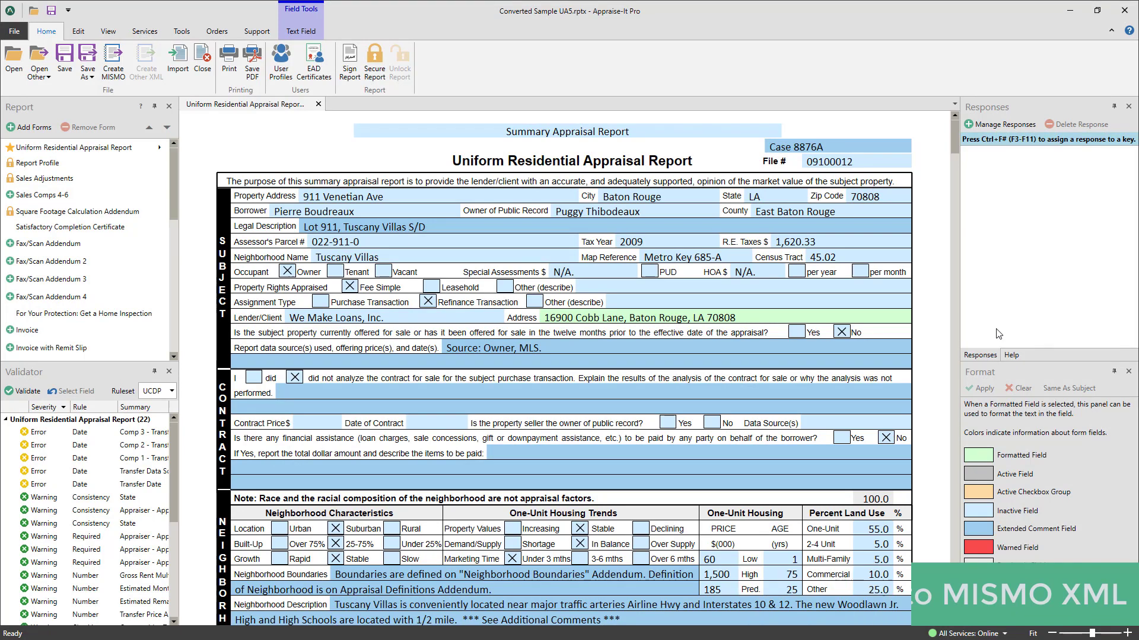
Step: Start exporting the report to MISMO XML from the appraisal form
left_click(114, 61)
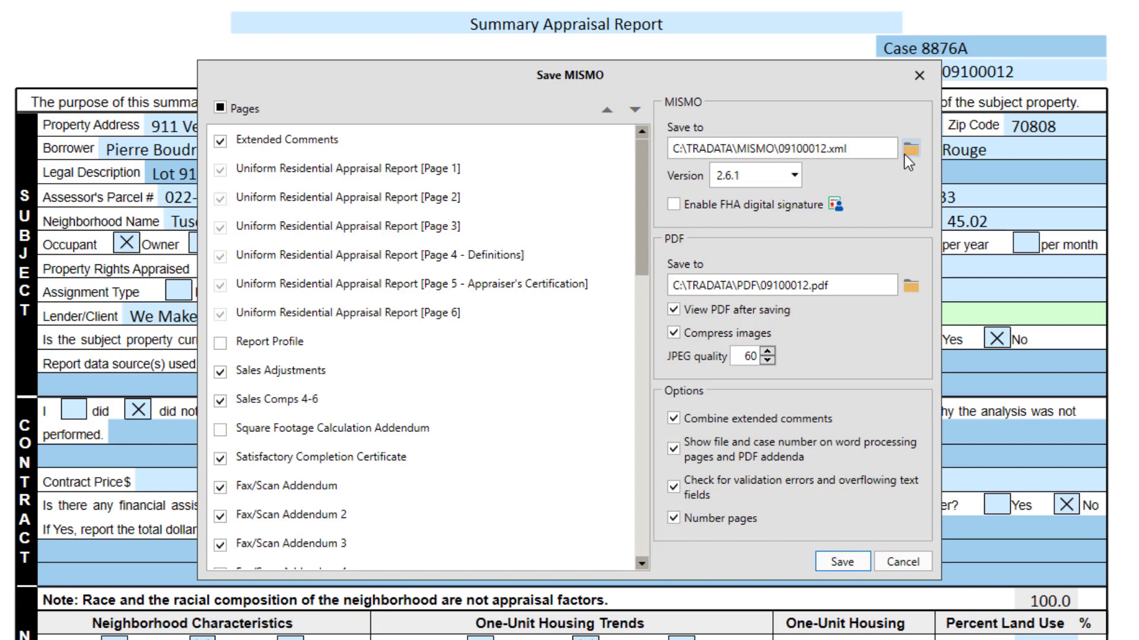
Step: Review the available MISMO versions, keeping version 2.6.1
left_click(795, 175)
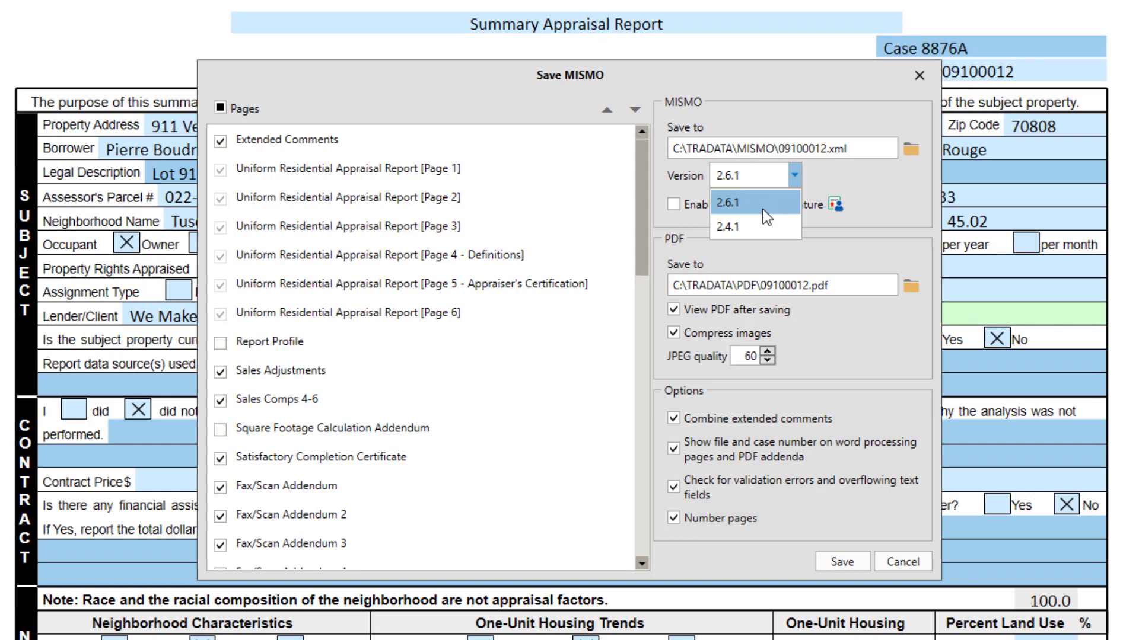
left_click(859, 176)
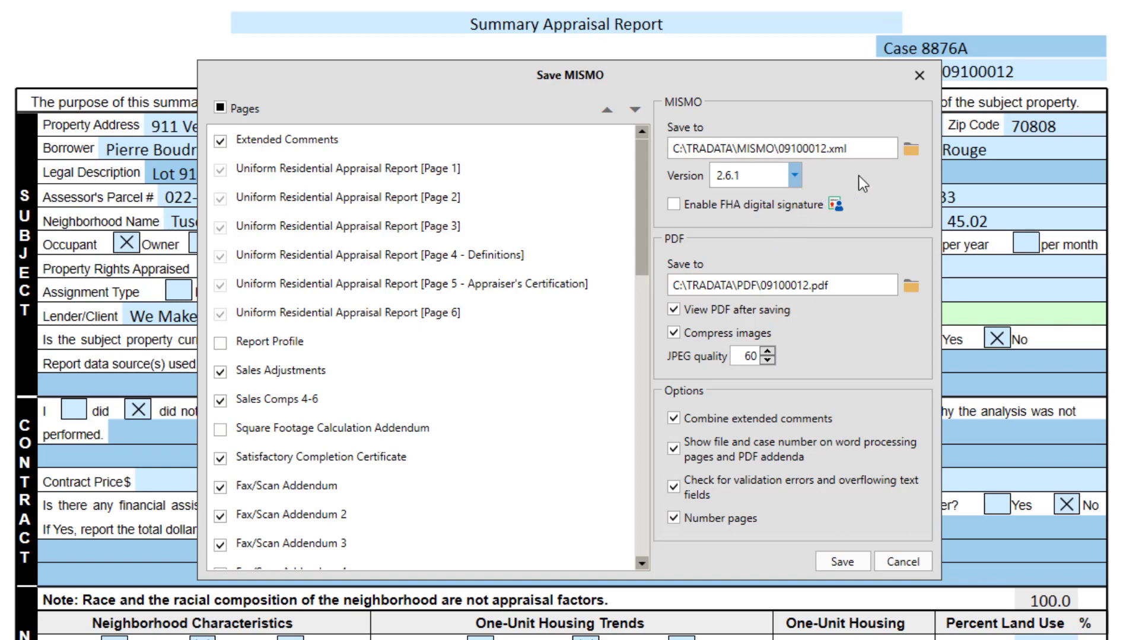